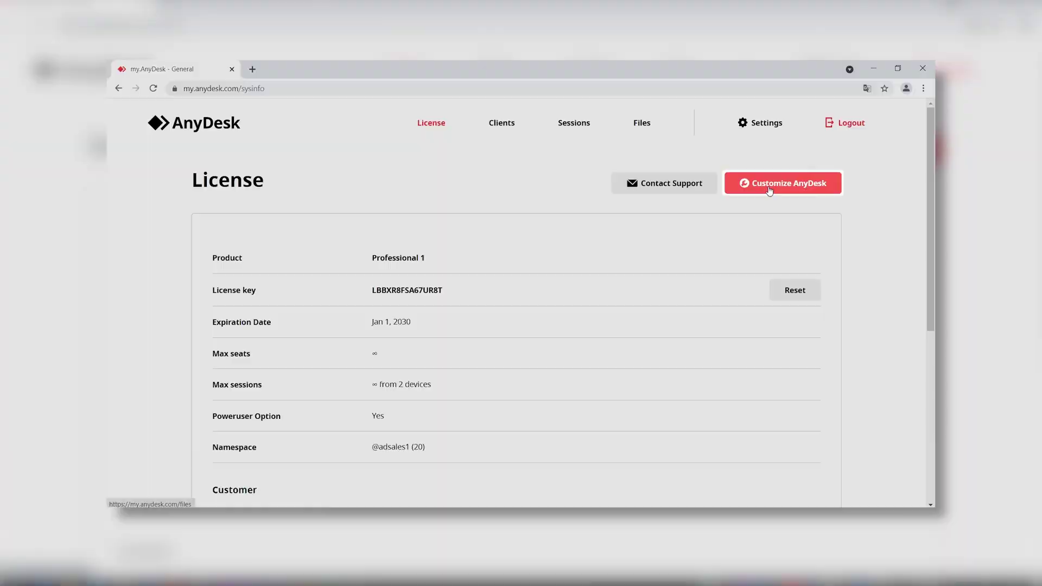
# - Go to the customized clients list and start a new custom AnyDesk client
pyautogui.click(769, 192)
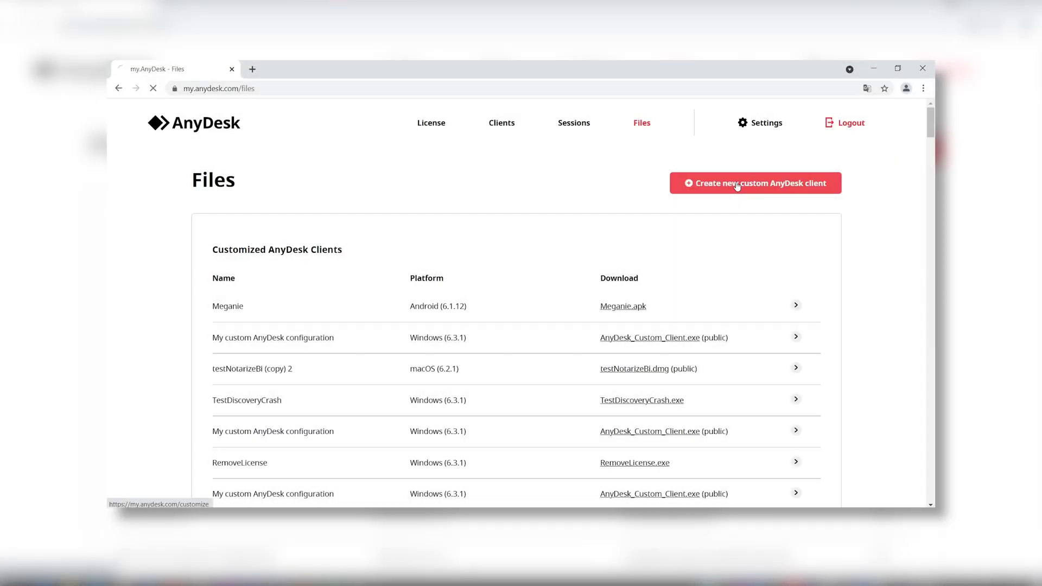
pyautogui.scroll(-1, 323, 305)
pyautogui.click(304, 235)
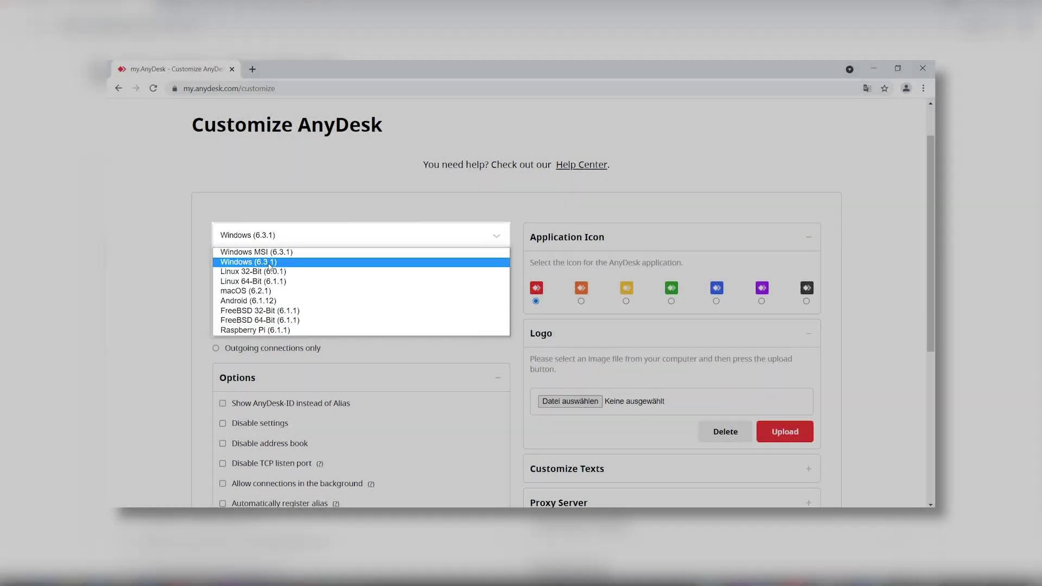
# - Target Windows 6.3.1 and enable Assign to license among the client options
pyautogui.click(269, 264)
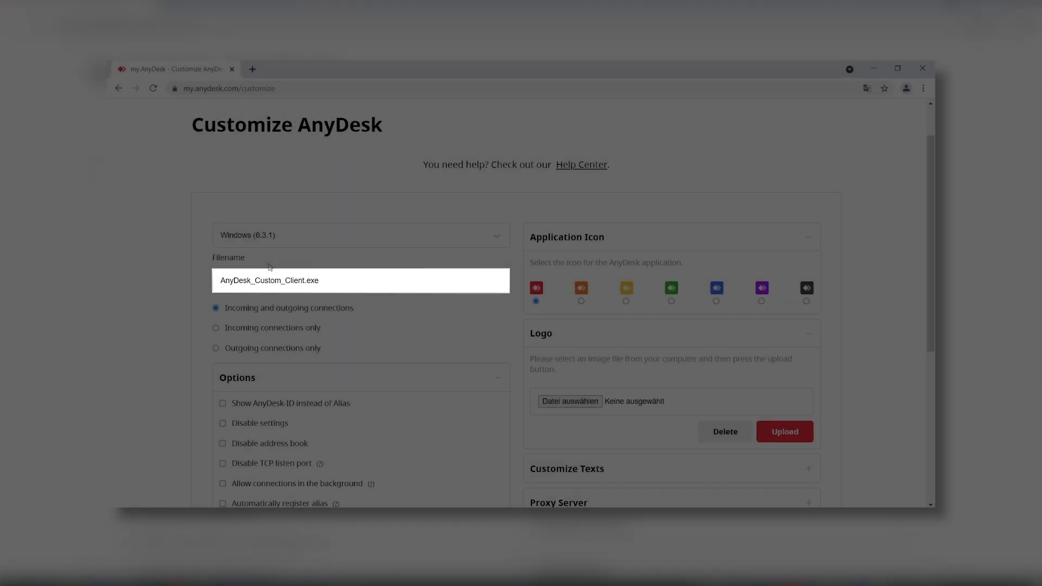
pyautogui.scroll(-2, 270, 267)
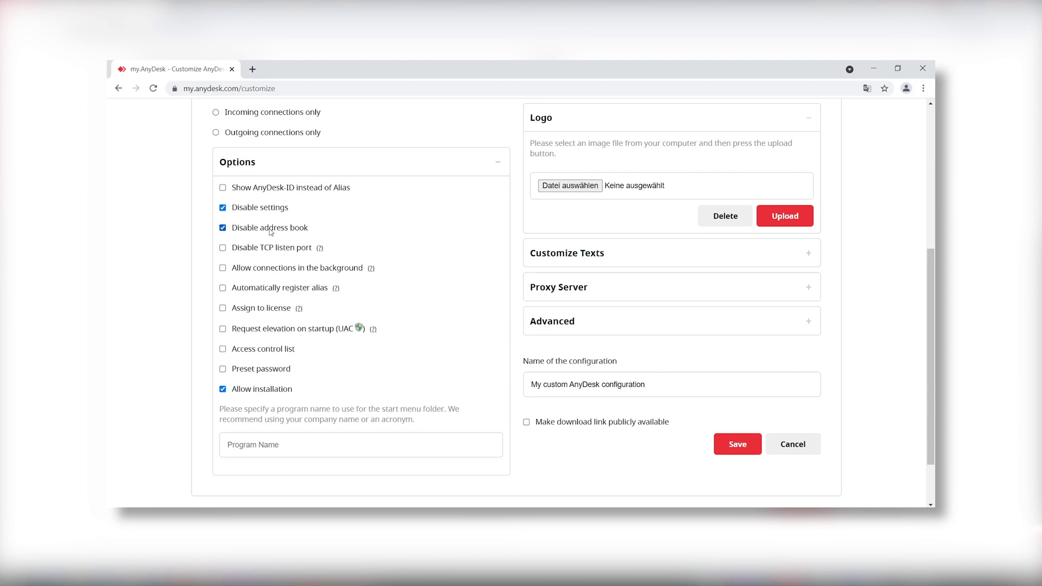
pyautogui.click(223, 308)
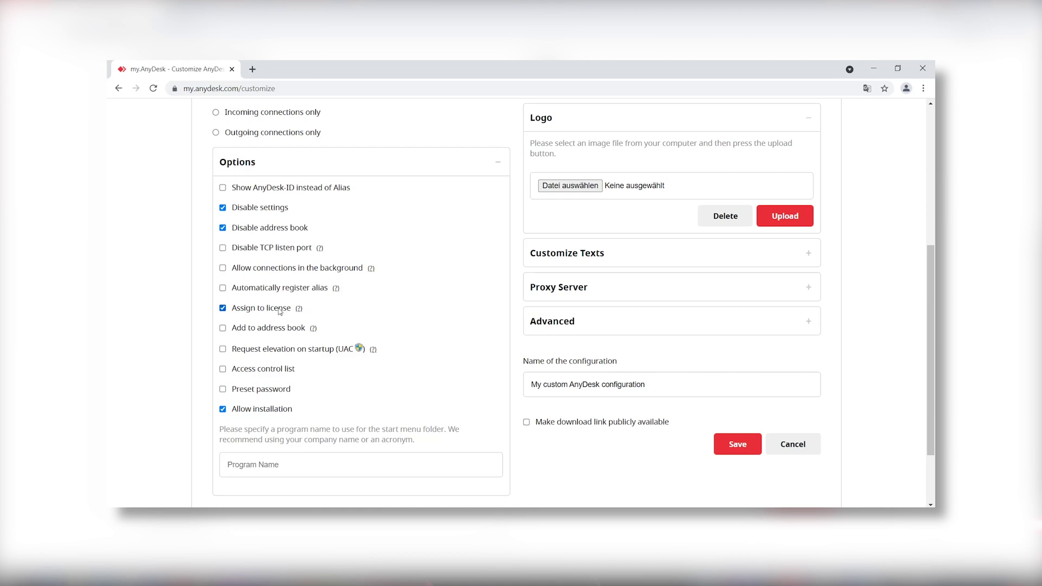
pyautogui.scroll(-1, 229, 325)
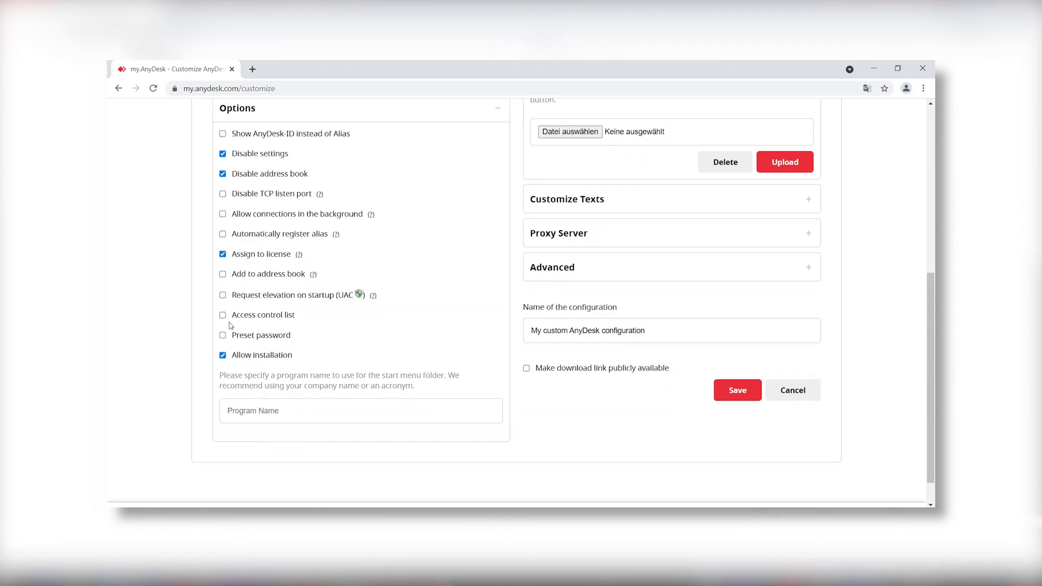
# - Turn on the preset access password option for the custom client
pyautogui.click(226, 335)
pyautogui.scroll(-1, 227, 334)
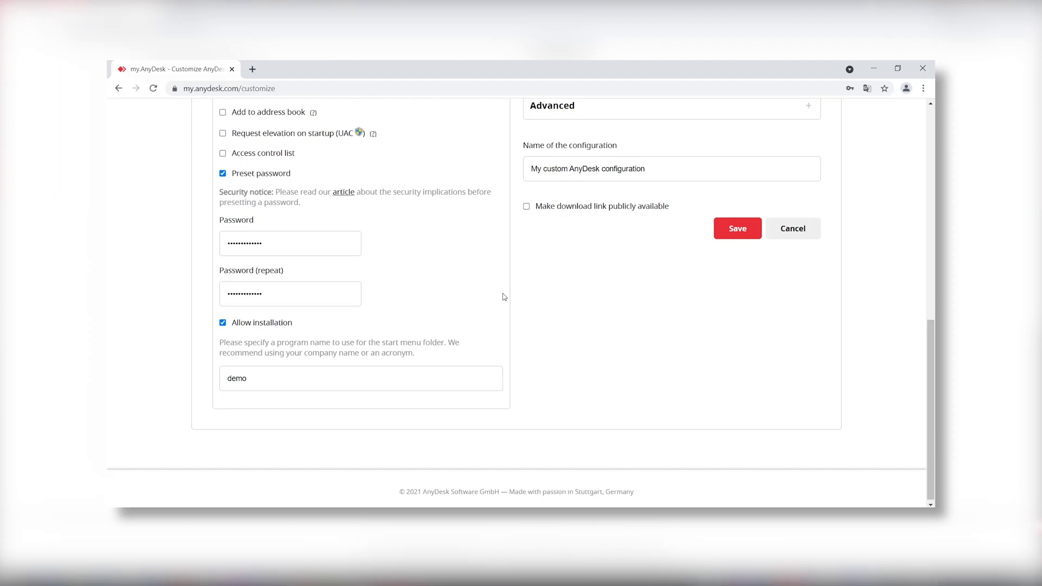
pyautogui.scroll(7, 538, 297)
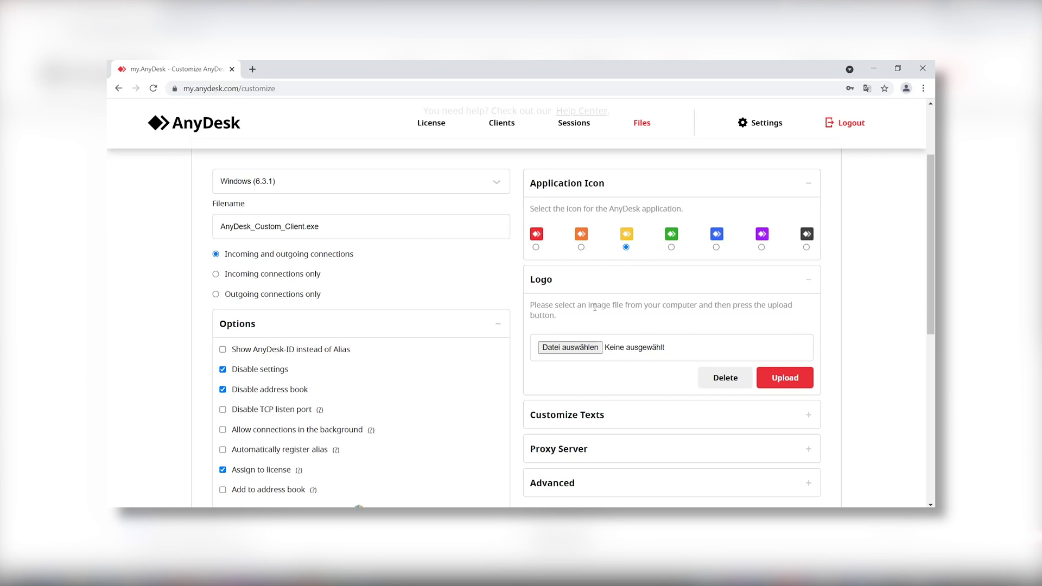
# - Choose Your_Company_Logo.jpg as the company logo and expand the Advanced options
pyautogui.click(570, 347)
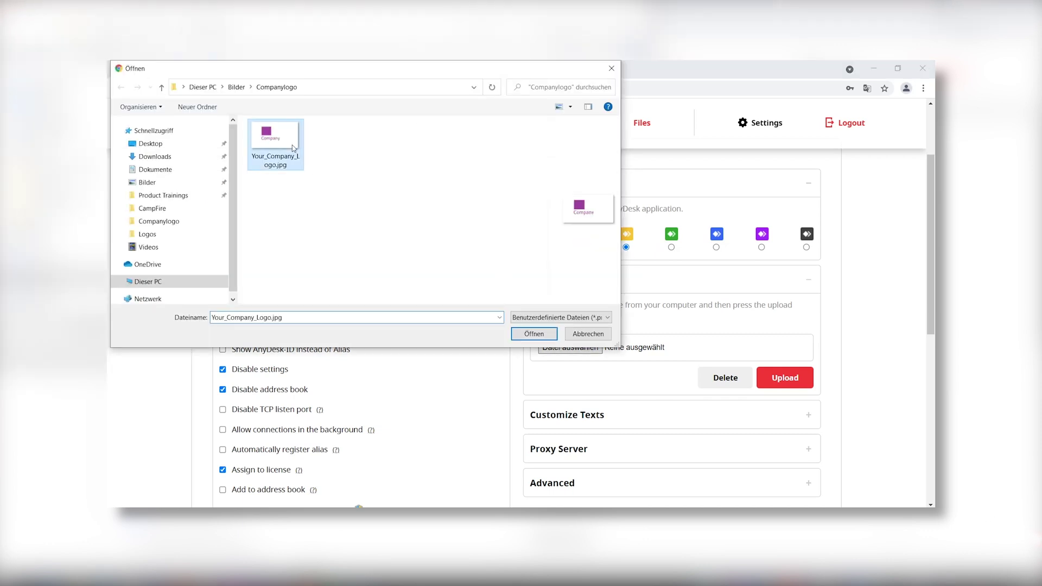
pyautogui.doubleClick(293, 148)
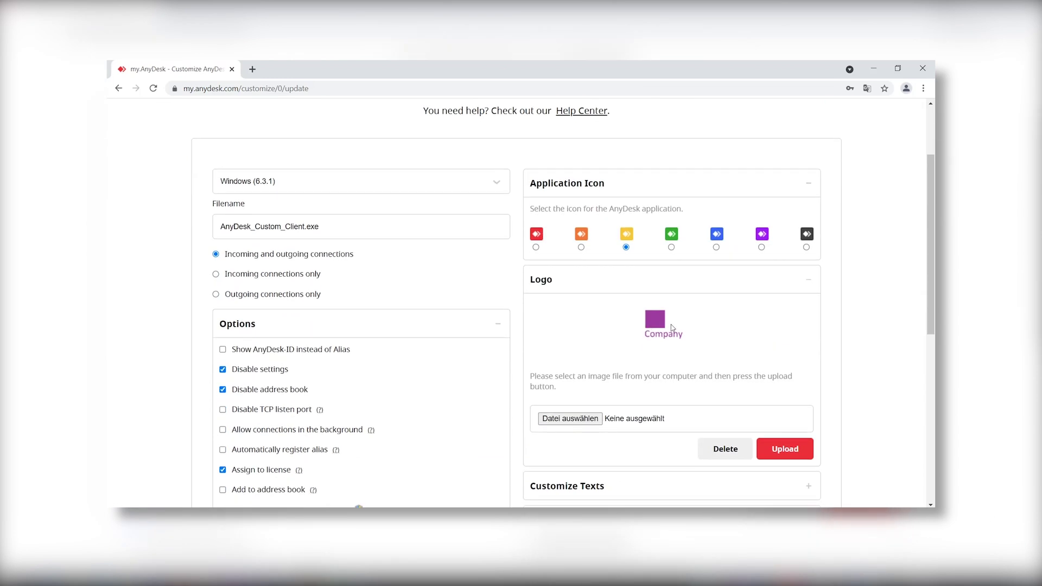
pyautogui.scroll(-4, 672, 327)
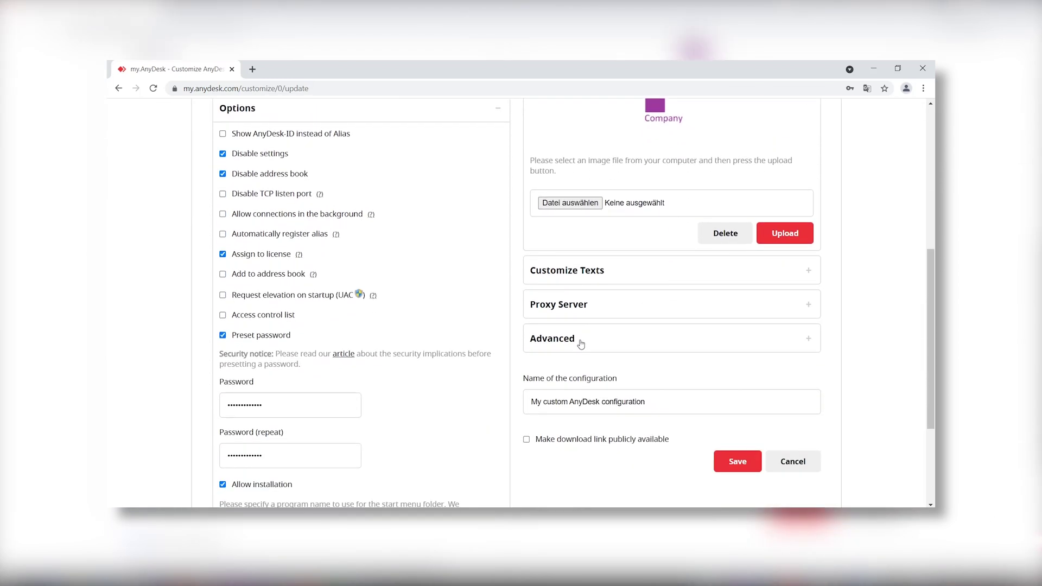
pyautogui.click(581, 344)
pyautogui.scroll(-2, 580, 344)
# - Adjust the Advanced Overwrite settings and Change default settings checkboxes
pyautogui.click(533, 280)
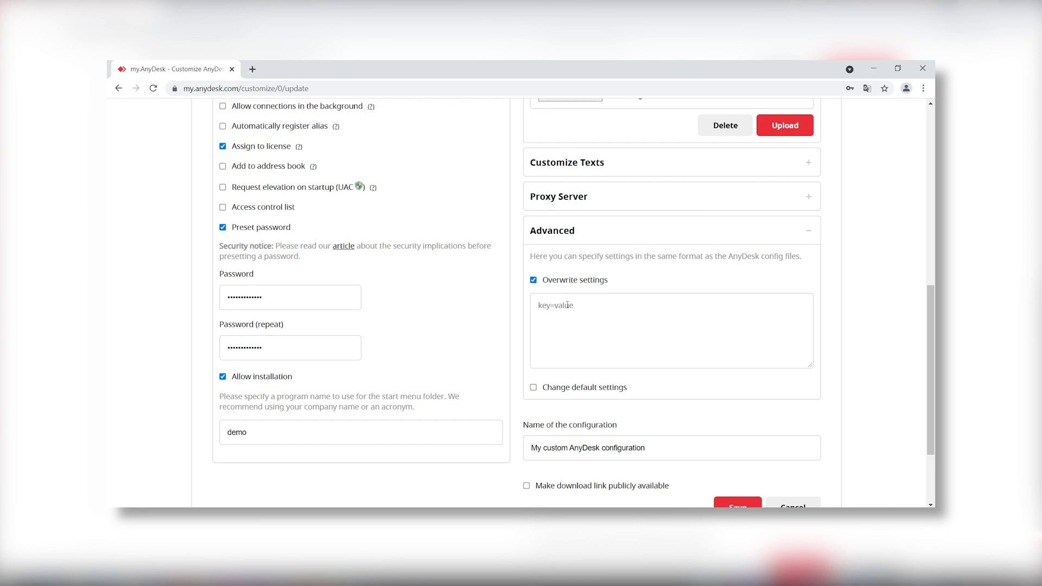
pyautogui.scroll(-1, 567, 305)
pyautogui.click(534, 334)
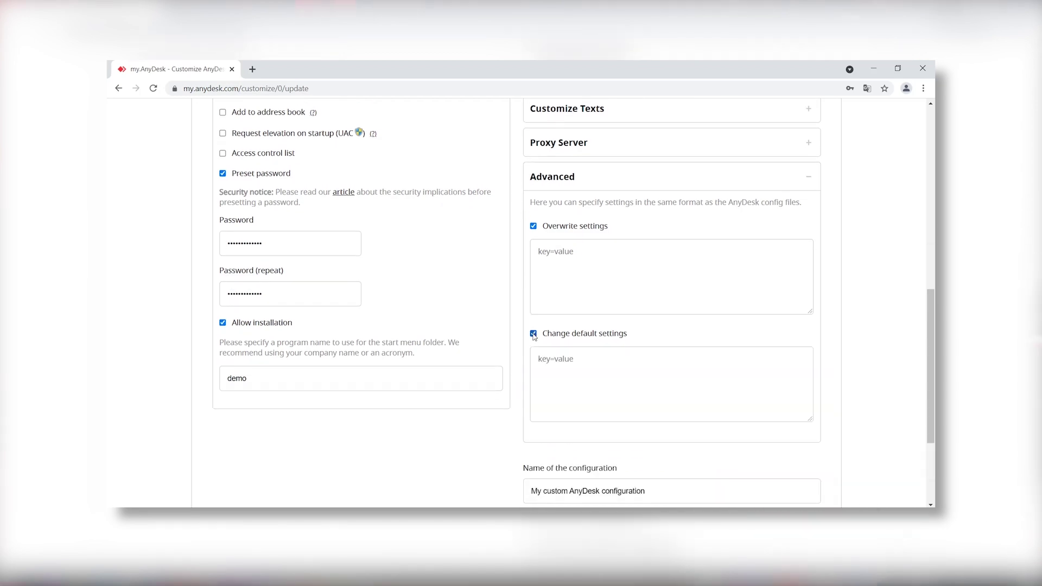
pyautogui.scroll(-1, 549, 291)
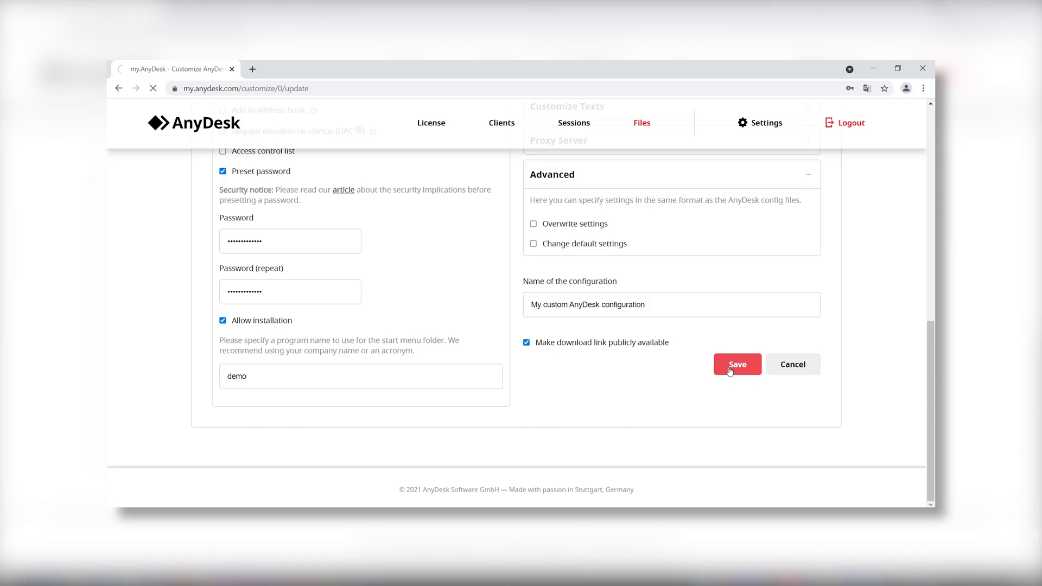
# - Save the Windows client configuration and review its Custom Client Details page
pyautogui.click(736, 365)
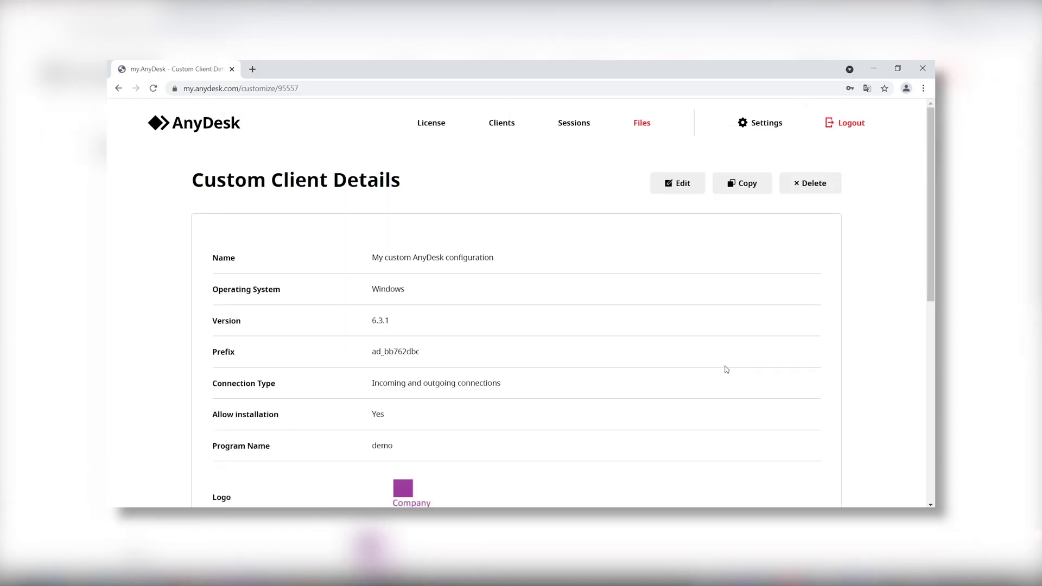
pyautogui.scroll(-3, 380, 365)
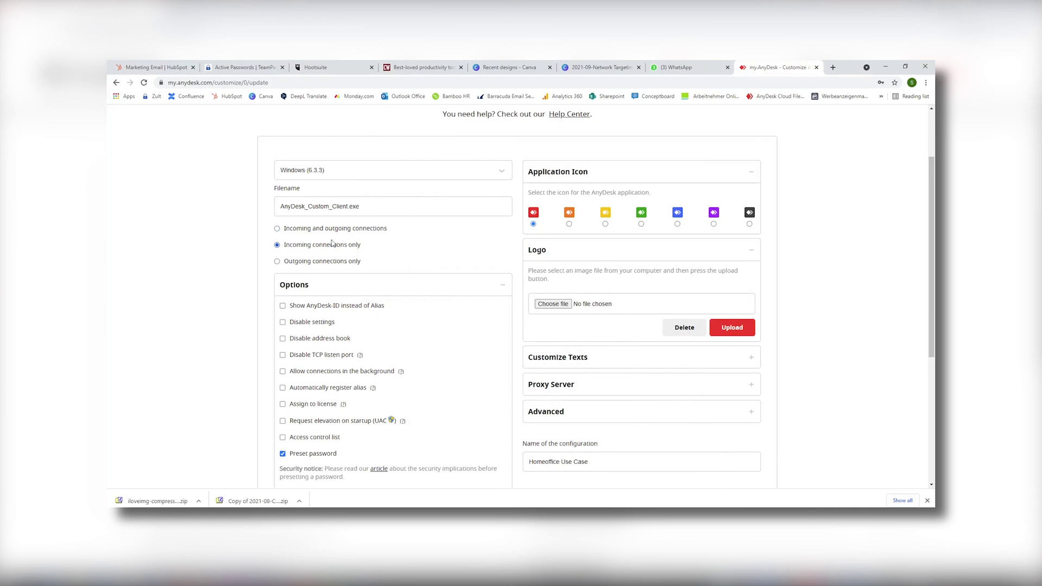
# - Choose Logo.png as the company logo for the Homeoffice Use Case client
pyautogui.scroll(-1, 334, 243)
pyautogui.scroll(-2, 298, 283)
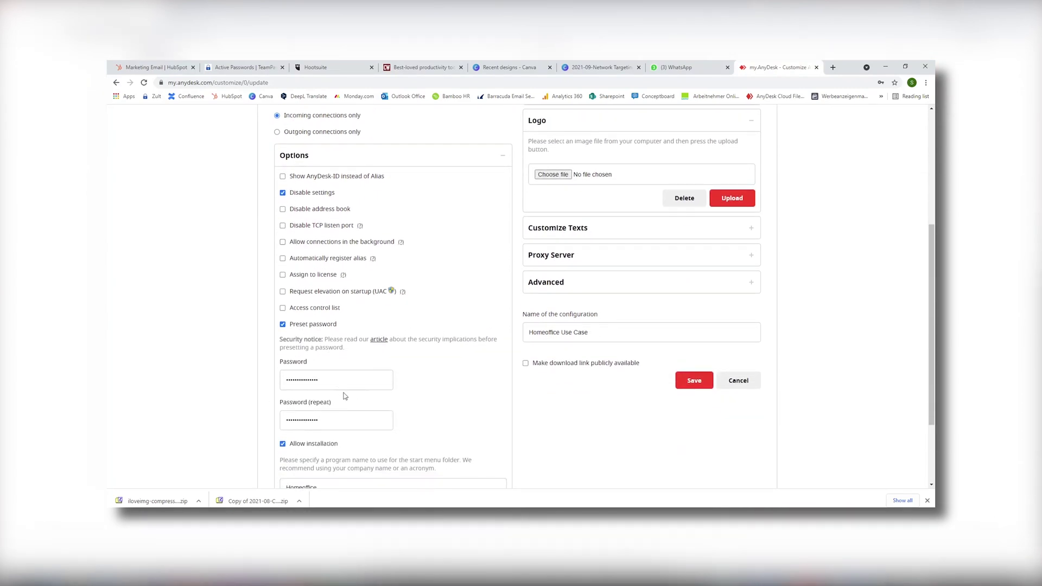
pyautogui.scroll(-2, 346, 396)
pyautogui.scroll(6, 546, 396)
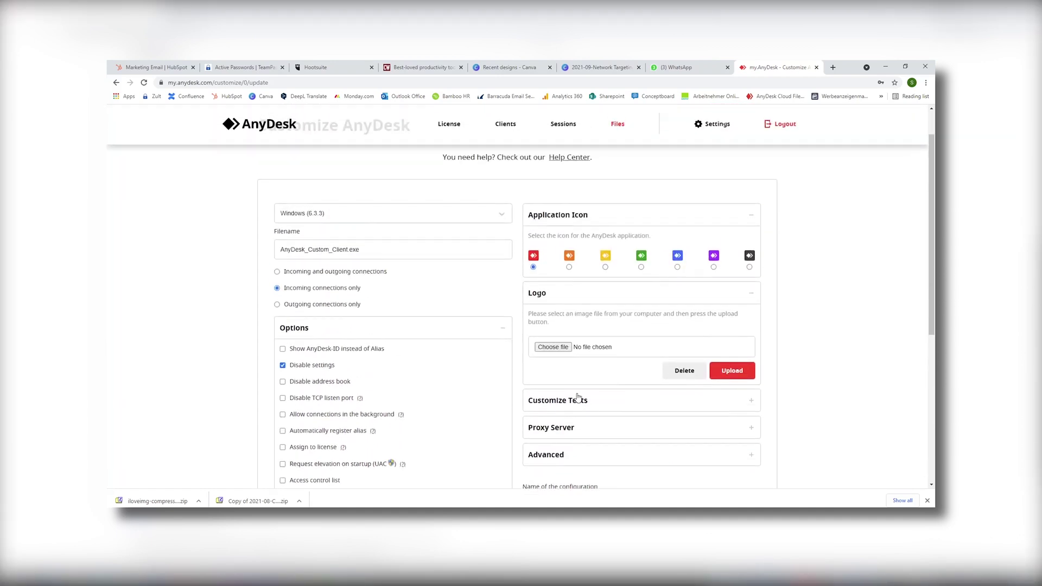
pyautogui.click(553, 348)
pyautogui.doubleClick(226, 165)
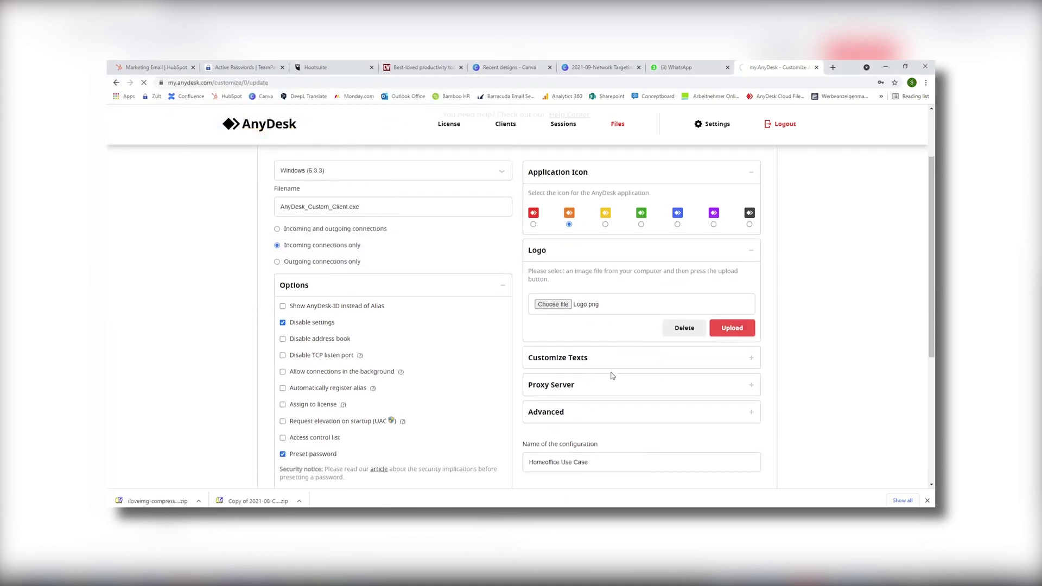
# - Expand Advanced and paste the two config lines into the key=value box
pyautogui.scroll(-4, 632, 390)
pyautogui.click(586, 323)
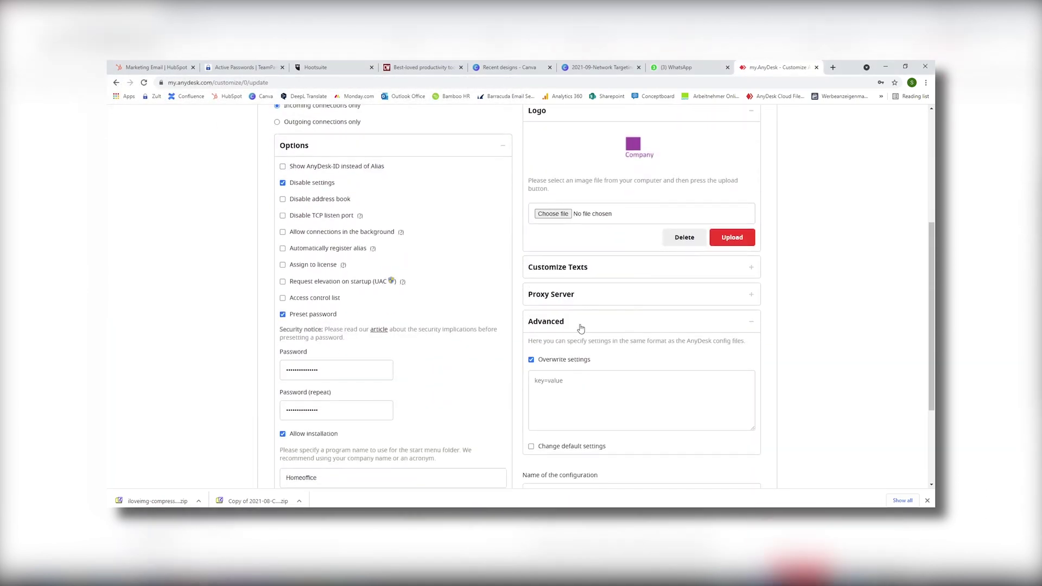
pyautogui.write('ad.ui.cfg_enable_filetransfer=false ad.security.uaccess.clipboard.files=false')
pyautogui.scroll(-3, 586, 383)
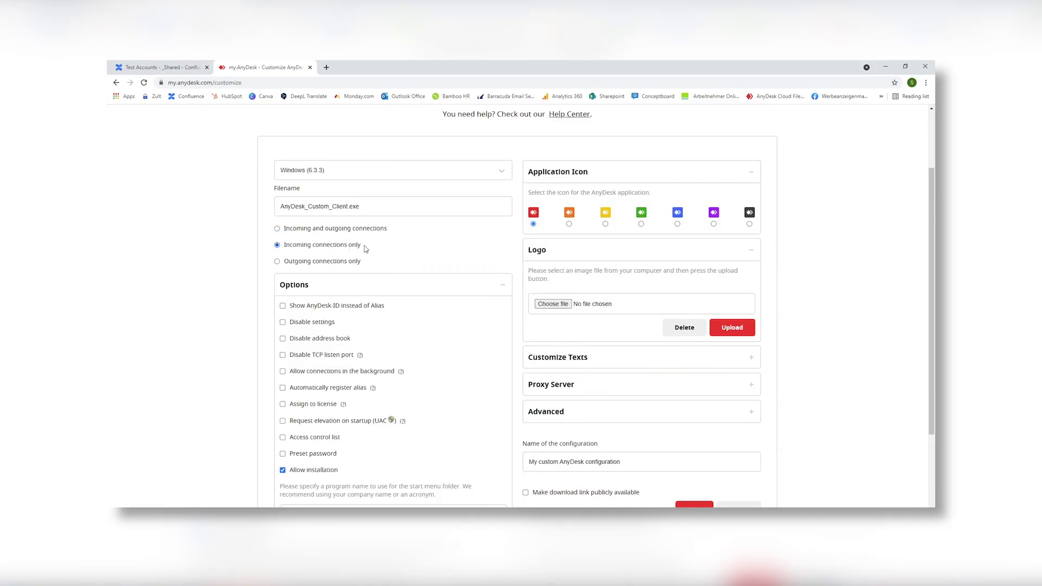
# - Enable the access control list, disallow installation, and choose Logo.png as the logo
pyautogui.scroll(-2, 365, 249)
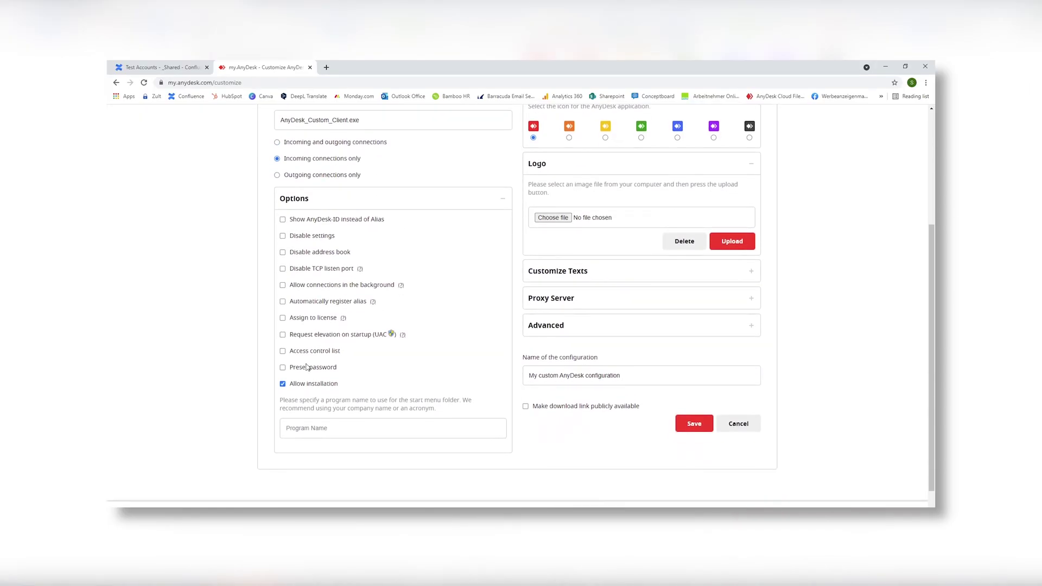
pyautogui.click(308, 352)
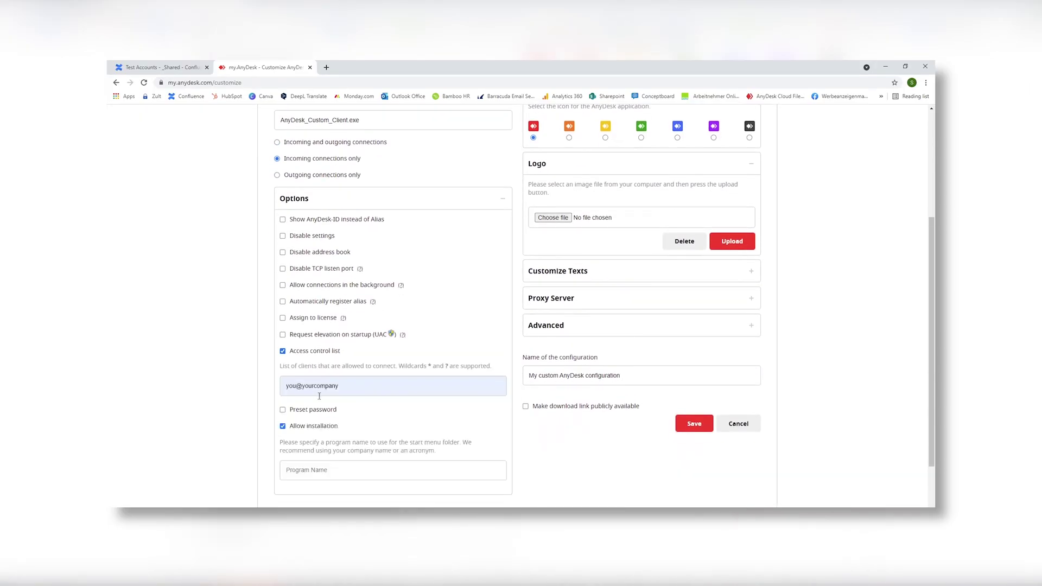
pyautogui.click(283, 427)
pyautogui.scroll(1, 568, 329)
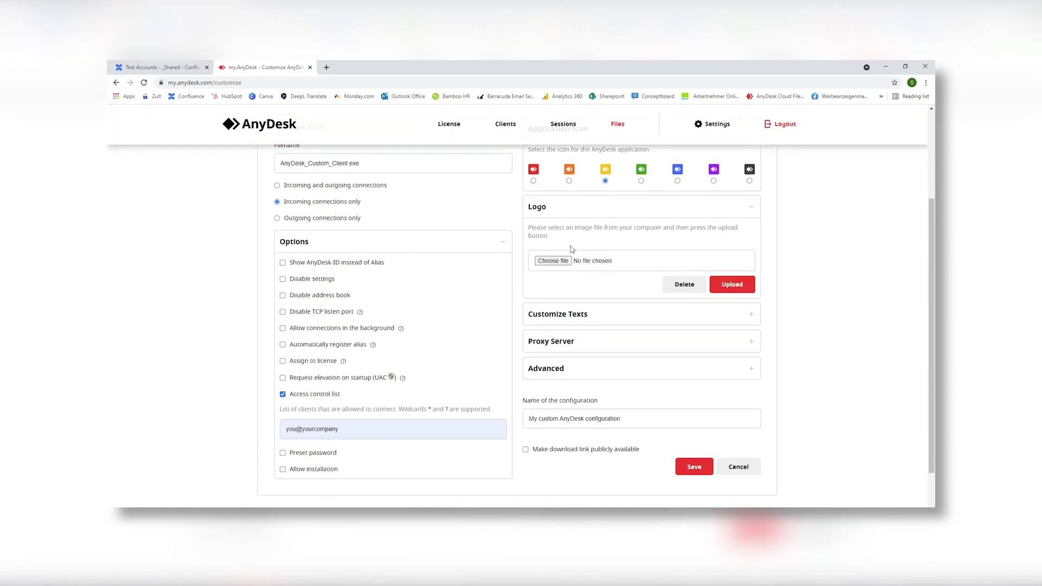
pyautogui.click(558, 264)
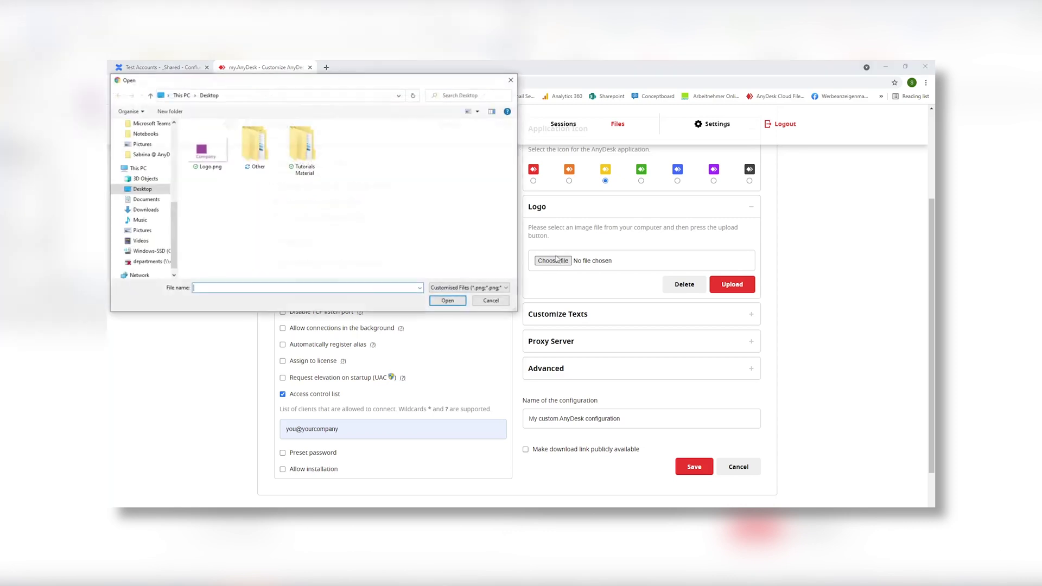
pyautogui.click(447, 301)
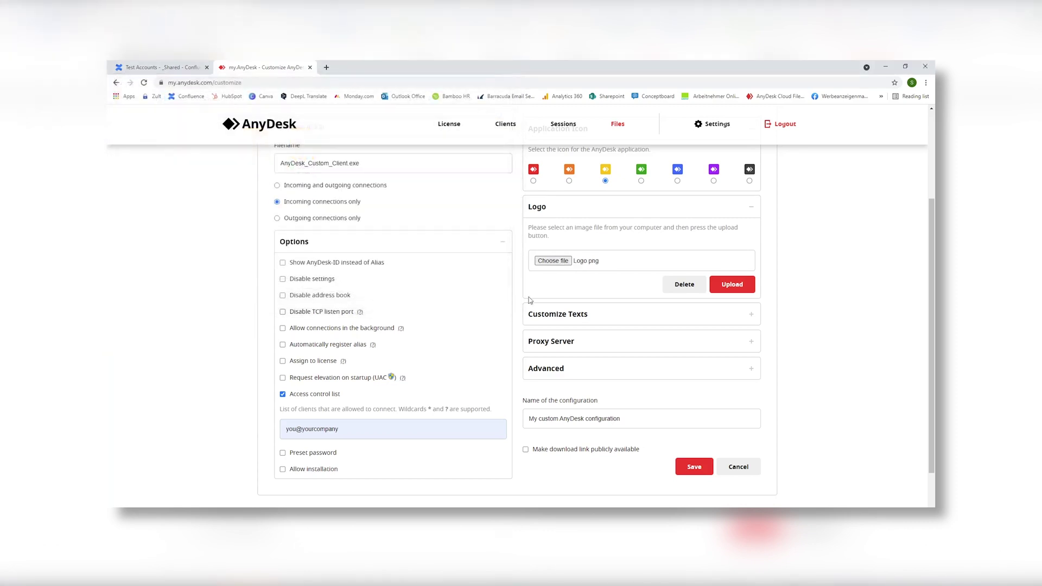
# - Enable the disclaimer under Customize Texts with the text Support
pyautogui.scroll(-3, 608, 412)
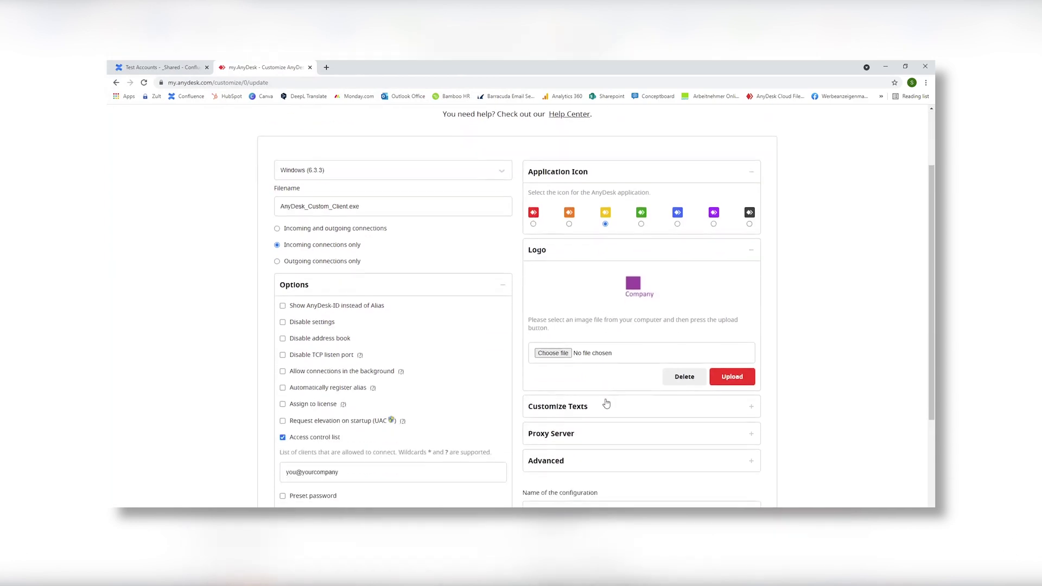
pyautogui.click(601, 364)
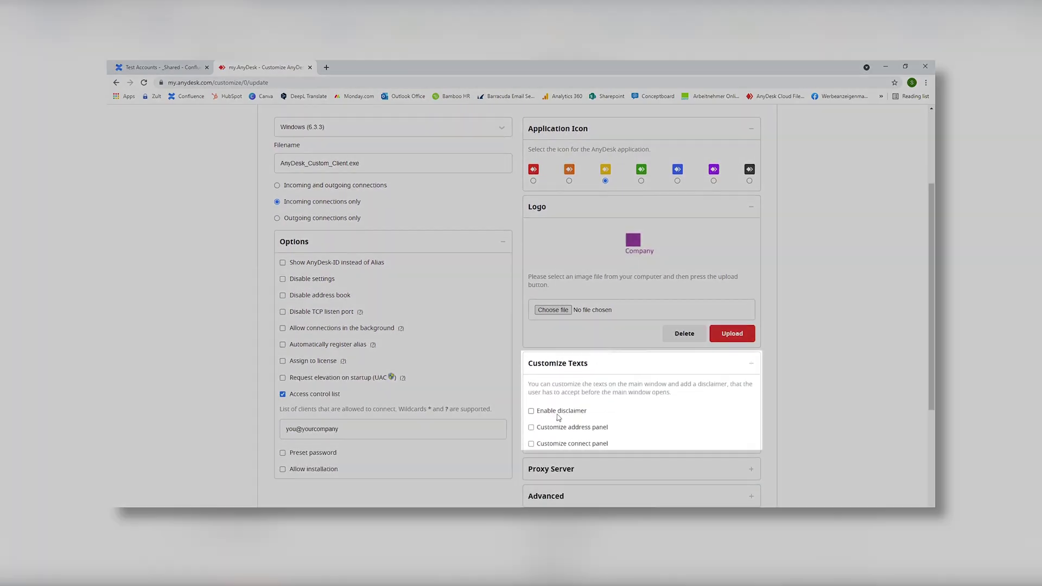
pyautogui.click(558, 410)
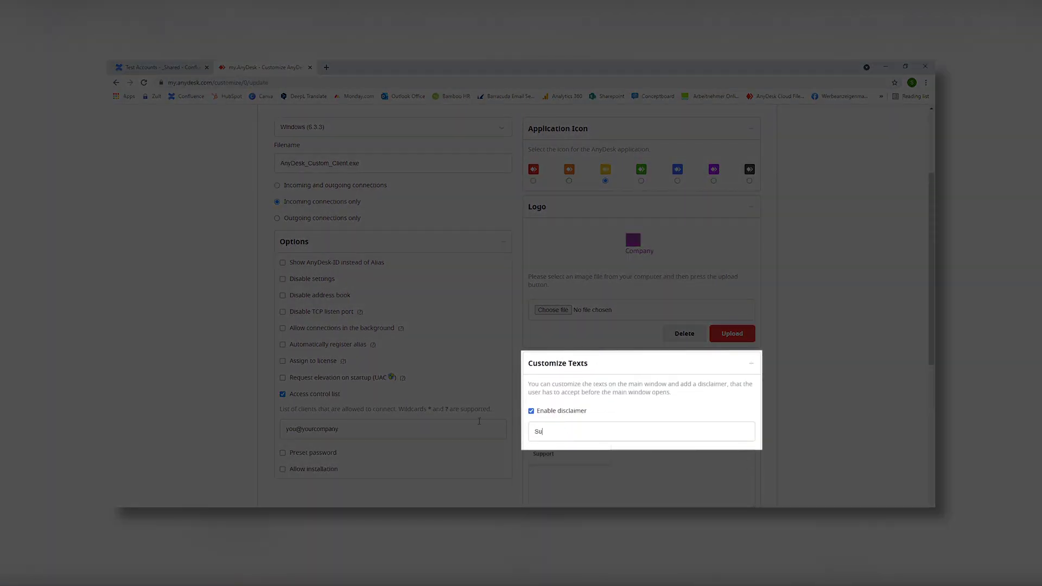
pyautogui.write('Support')
pyautogui.scroll(-5, 612, 395)
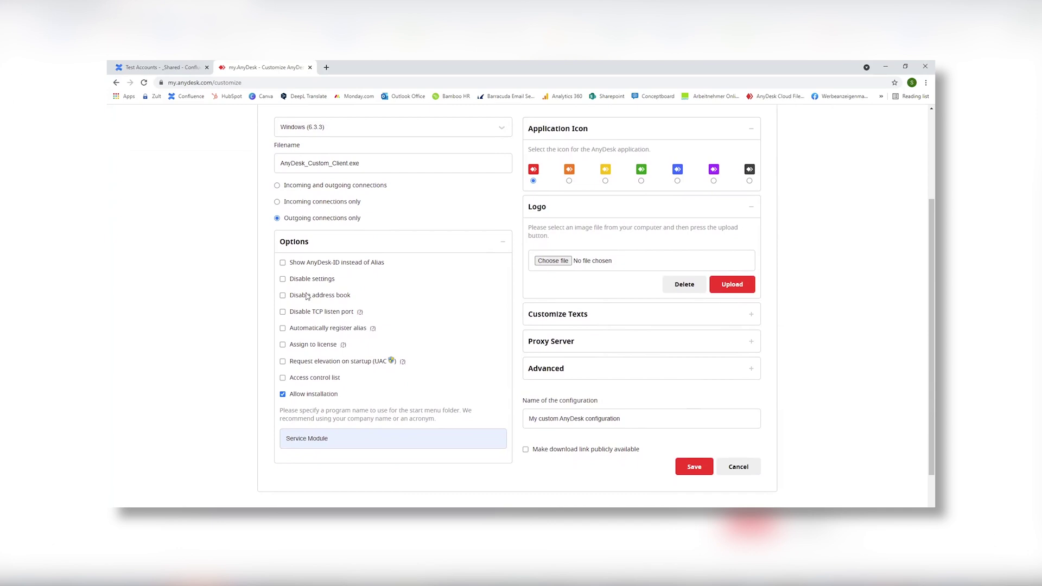
pyautogui.scroll(-1, 346, 348)
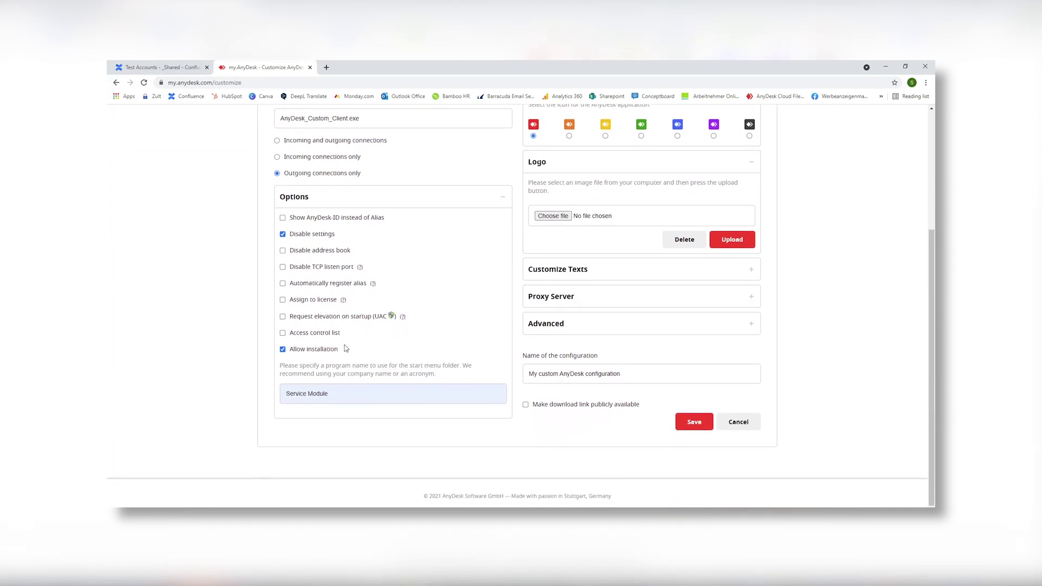
# - Select Logo.png as the company logo for the Service Module client
pyautogui.scroll(3, 408, 393)
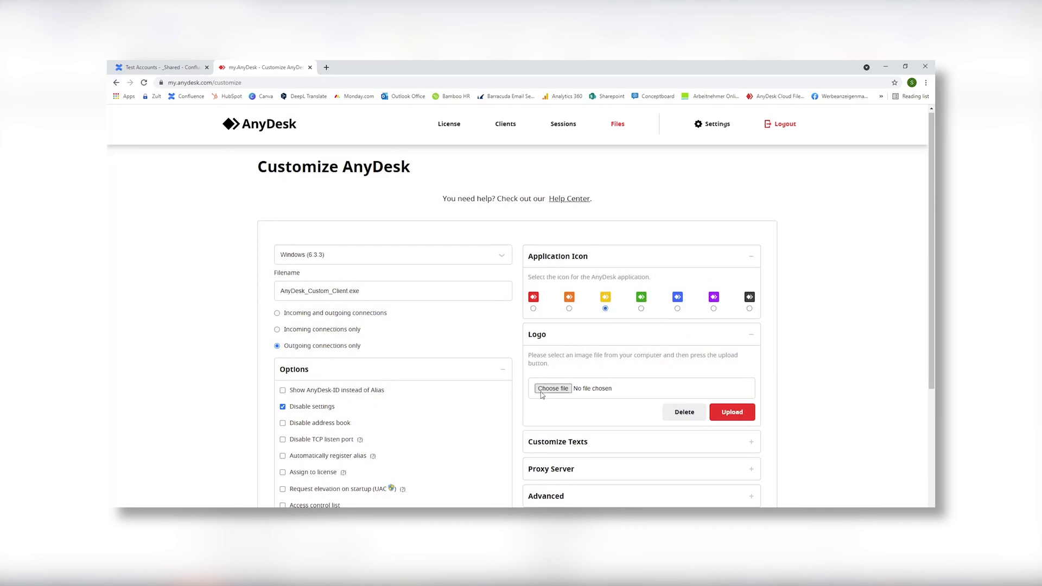
pyautogui.click(541, 390)
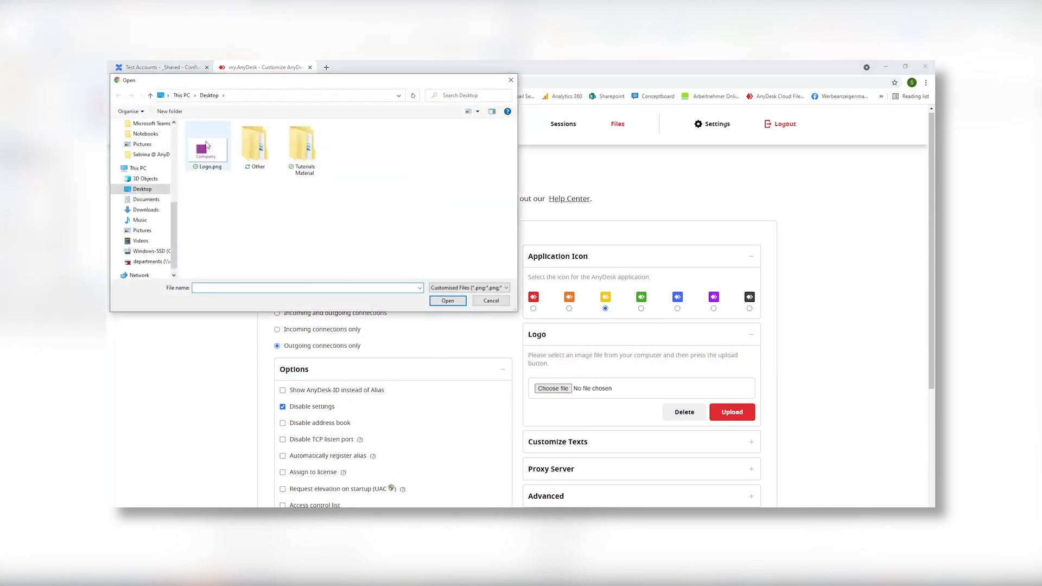
pyautogui.click(208, 146)
pyautogui.click(447, 301)
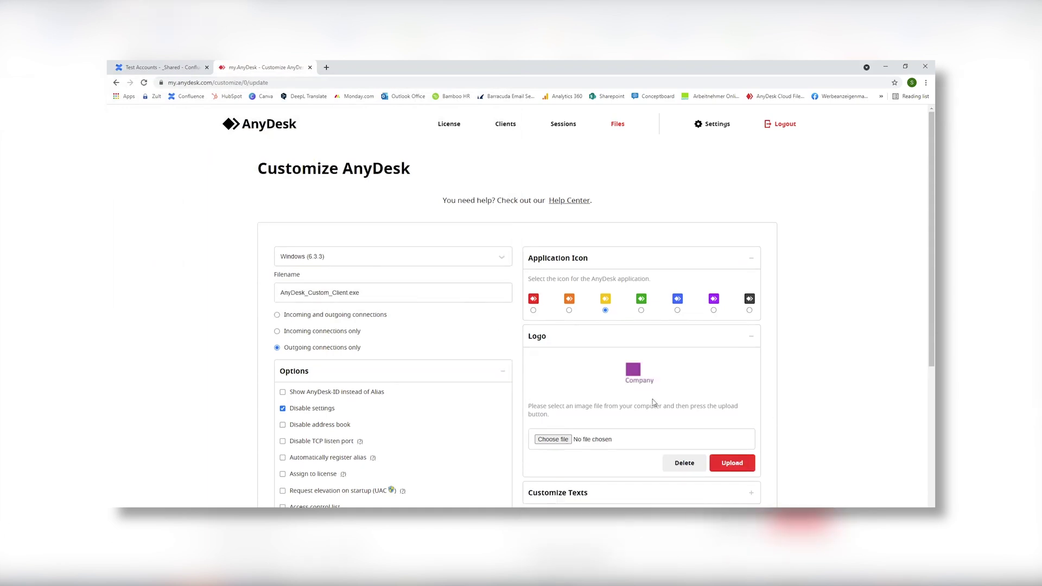
pyautogui.scroll(-4, 653, 403)
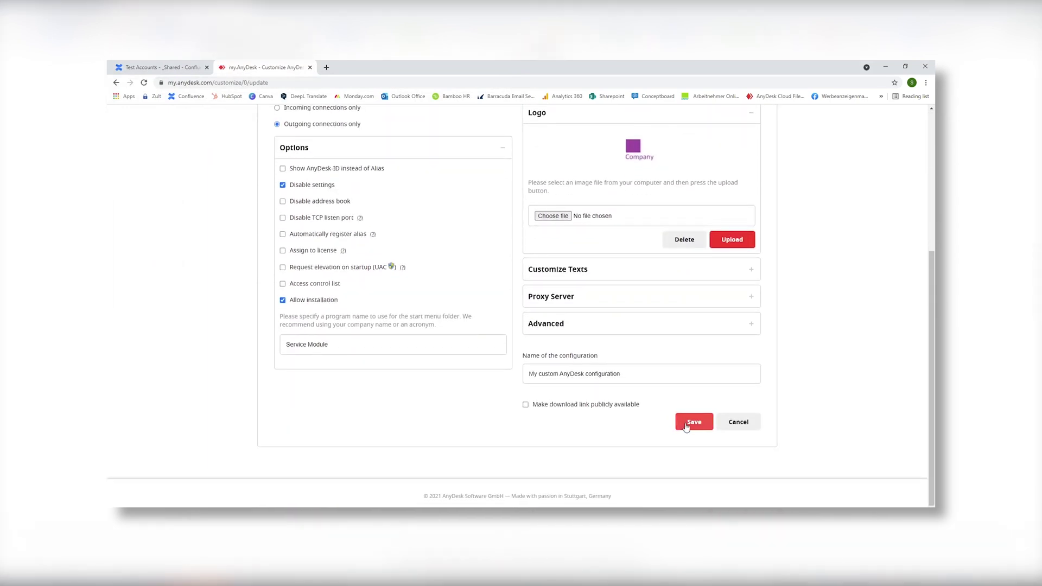